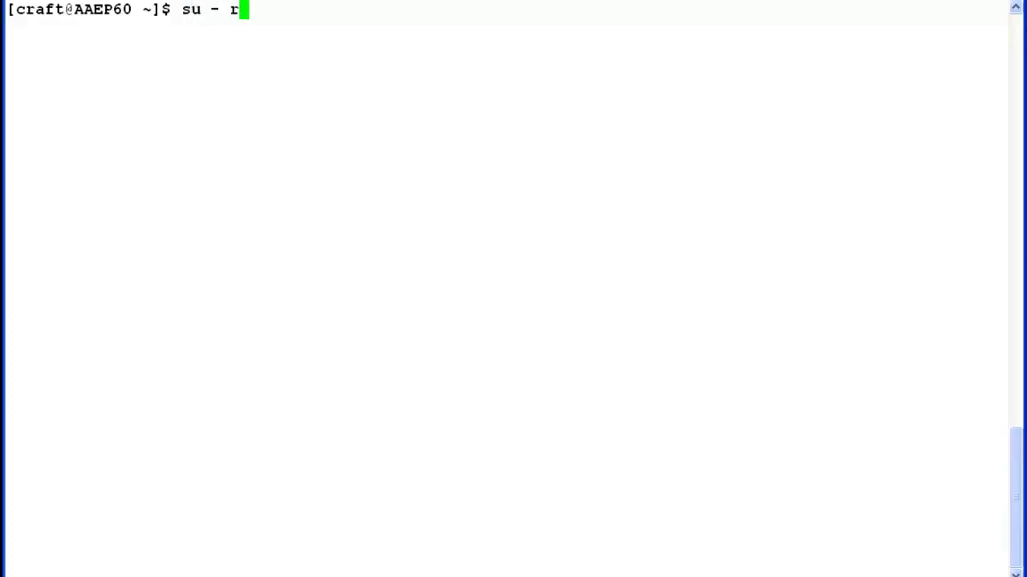
Switch to root and list /mnt/iso, showing install_icr.bin among the files
key(Return)
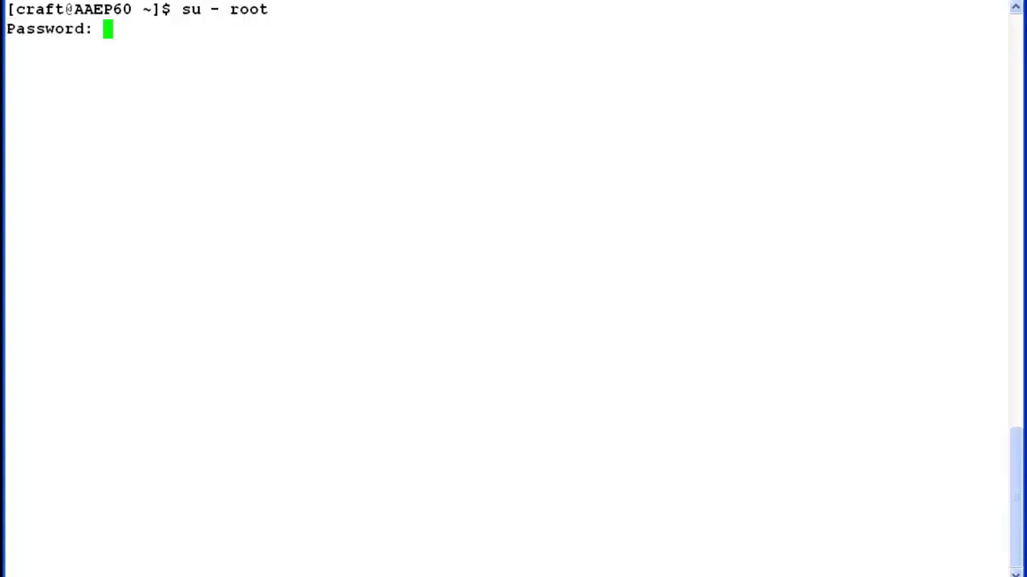
key(Return)
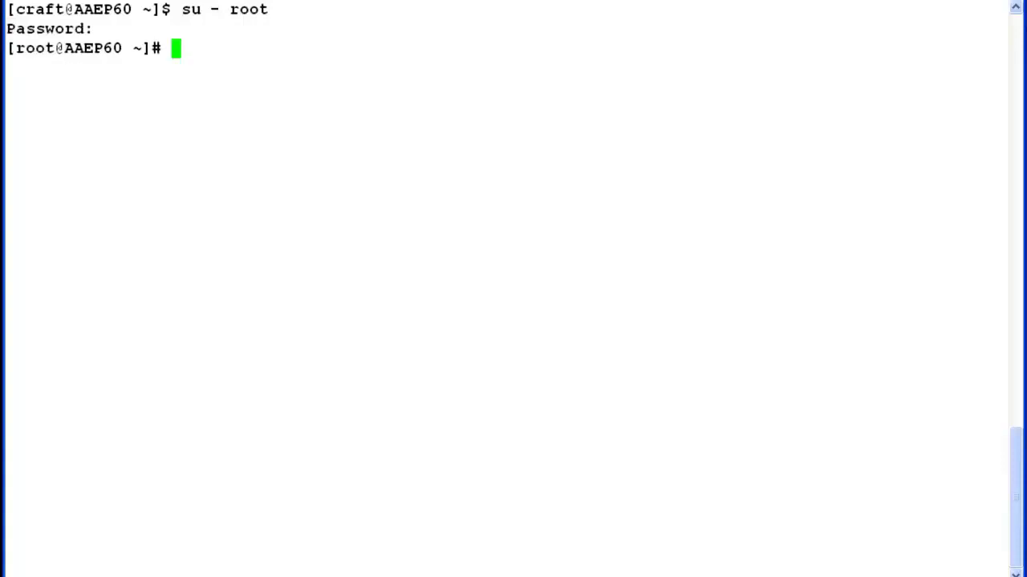
text(cd /mnt)
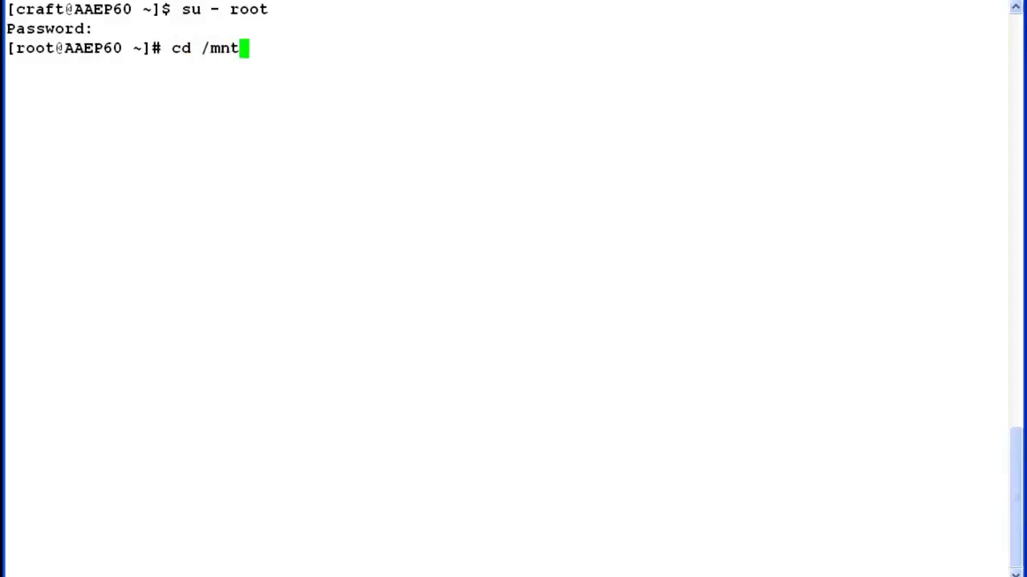
text(/)
text(iso)
key(Return)
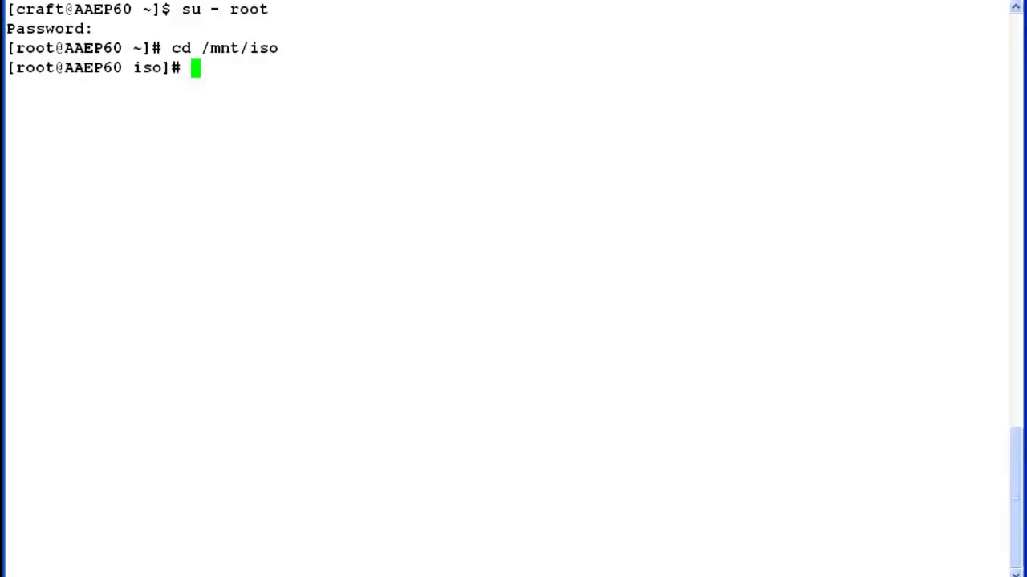
text(ls)
key(Return)
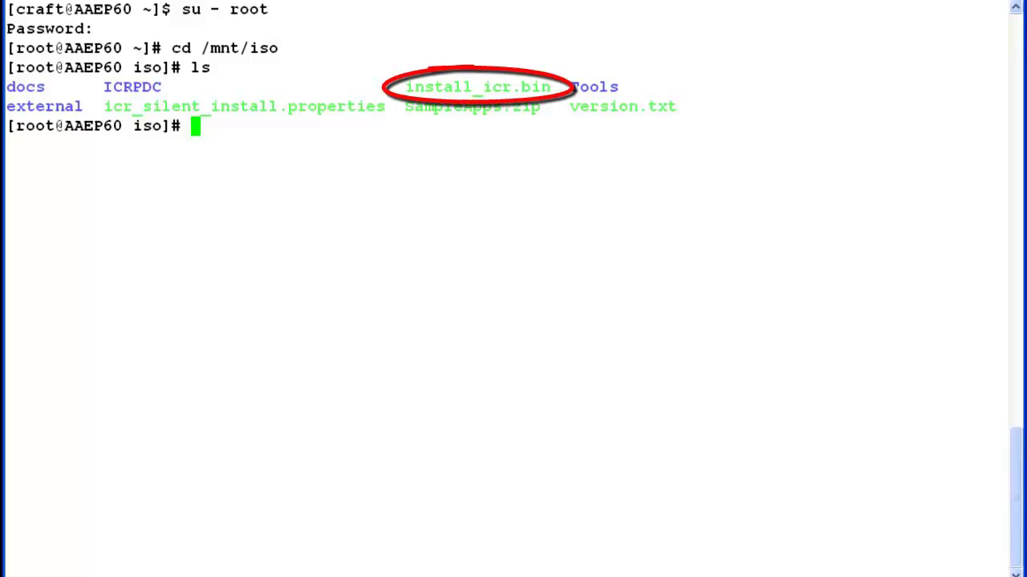
Launch the ./install_icr.bin console installer
text(./in)
key(Tab)
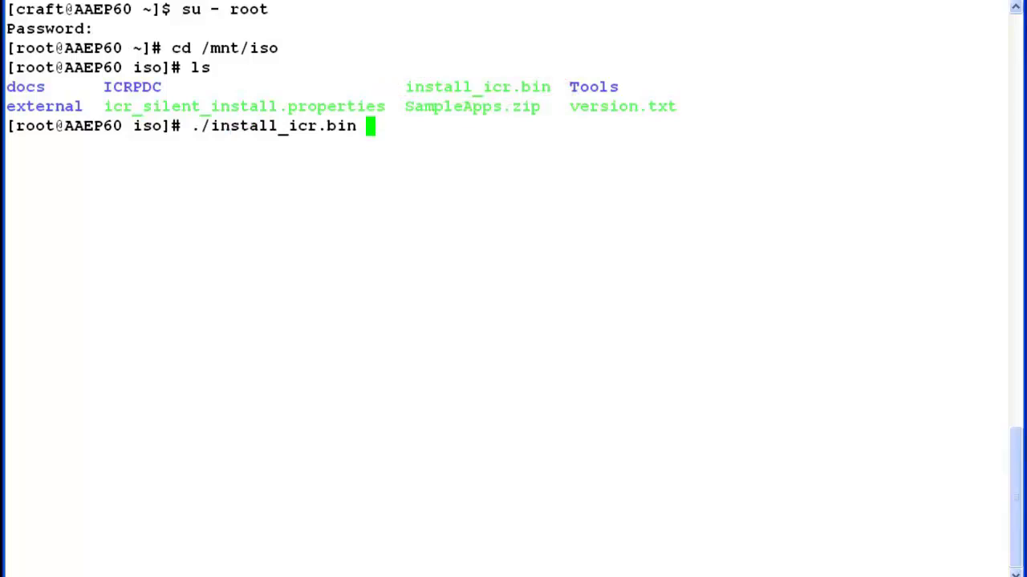
key(Return)
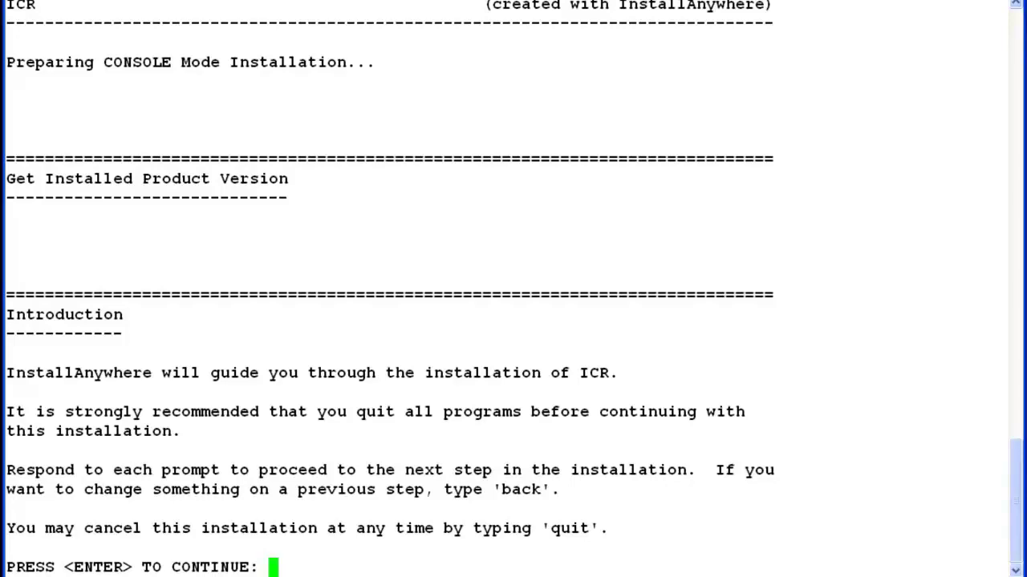
Page through the introduction and Avaya licence text to the acceptance question
key(Return)
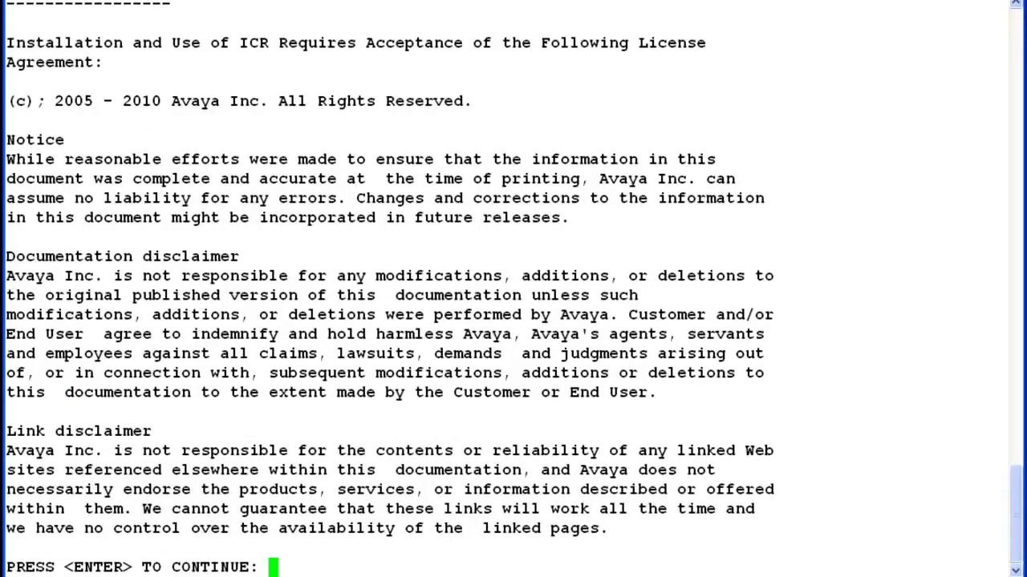
key(Return)
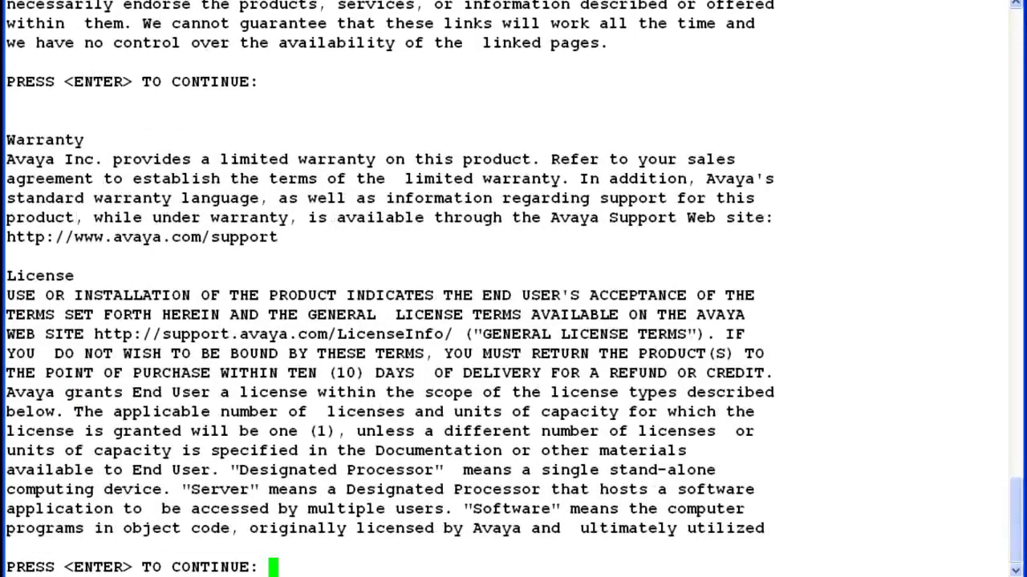
key(Return)
key(Return)
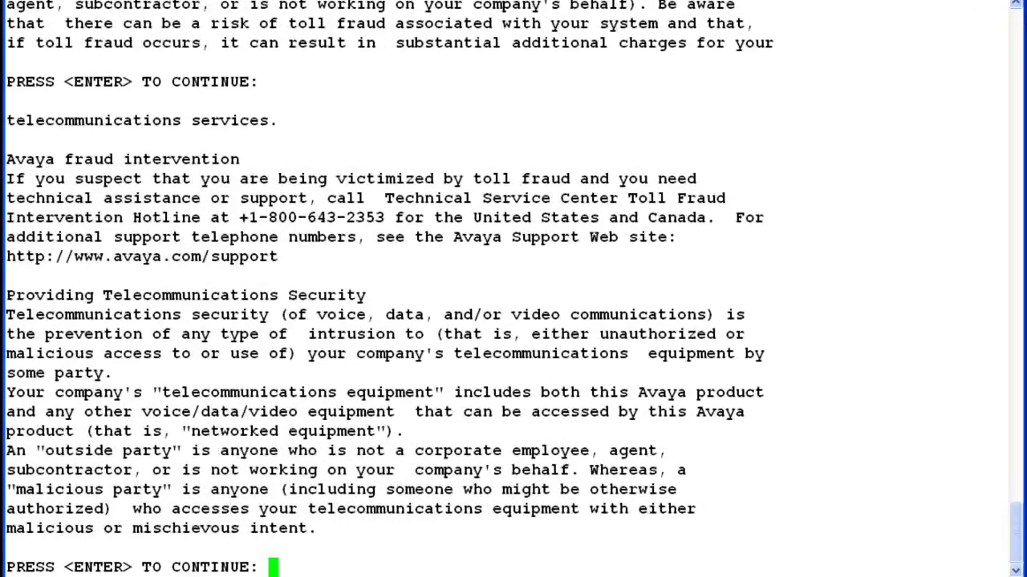
key(Return)
key(Return)
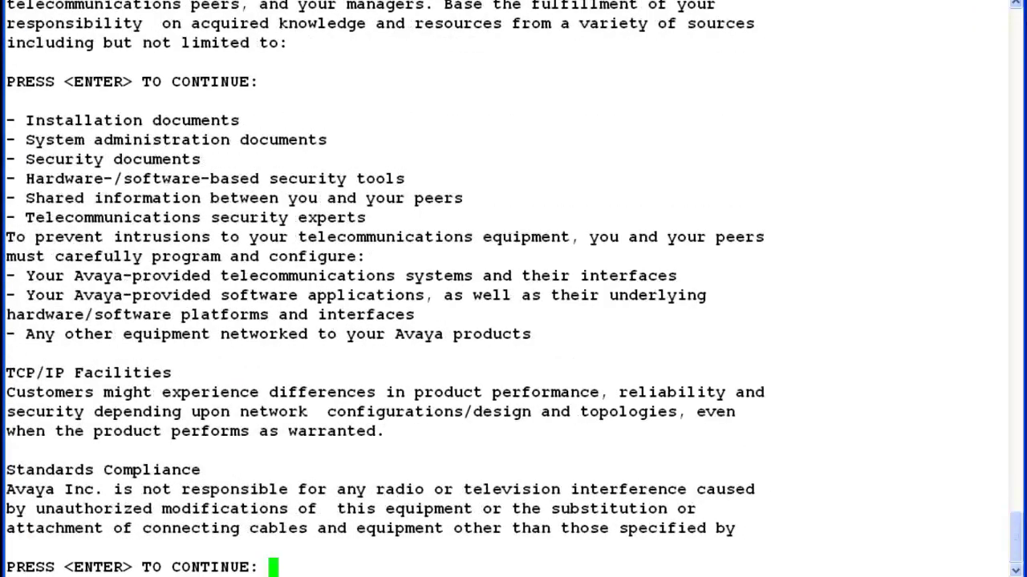
key(Return)
key(Return)
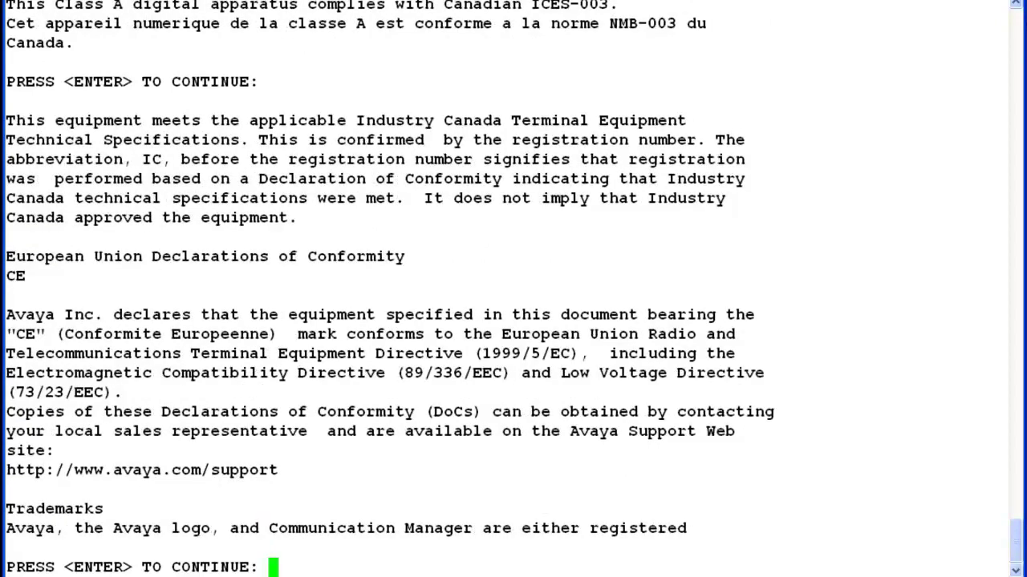
key(Return)
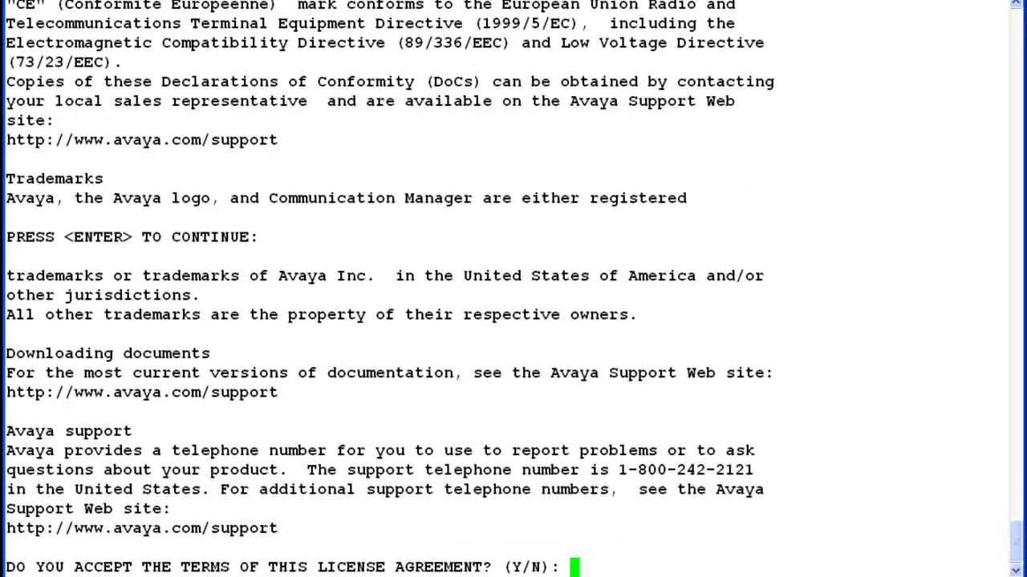
Accept the licence and keep the default /opt/Avaya/ICR install folder
text(y)
key(Return)
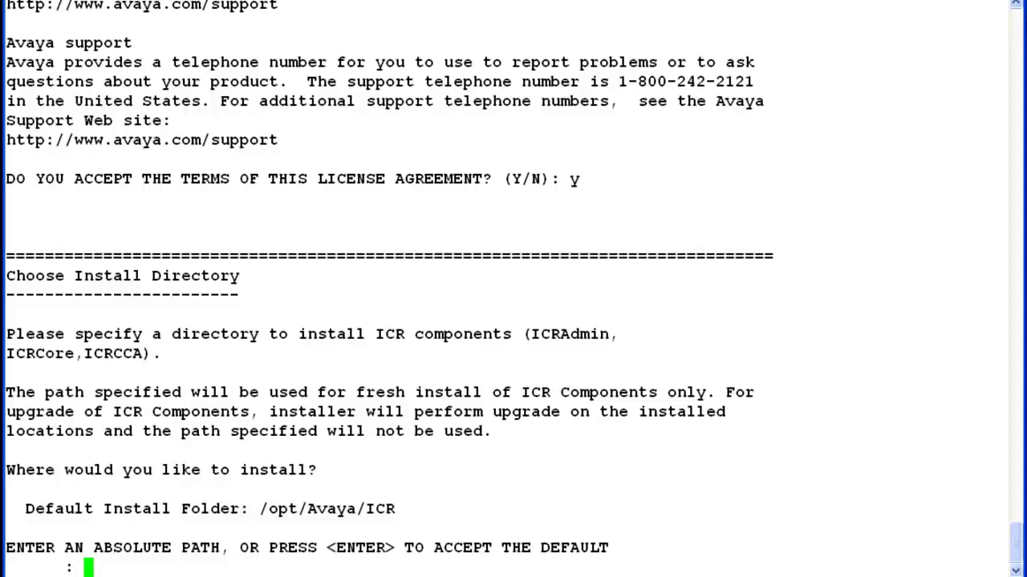
key(Return)
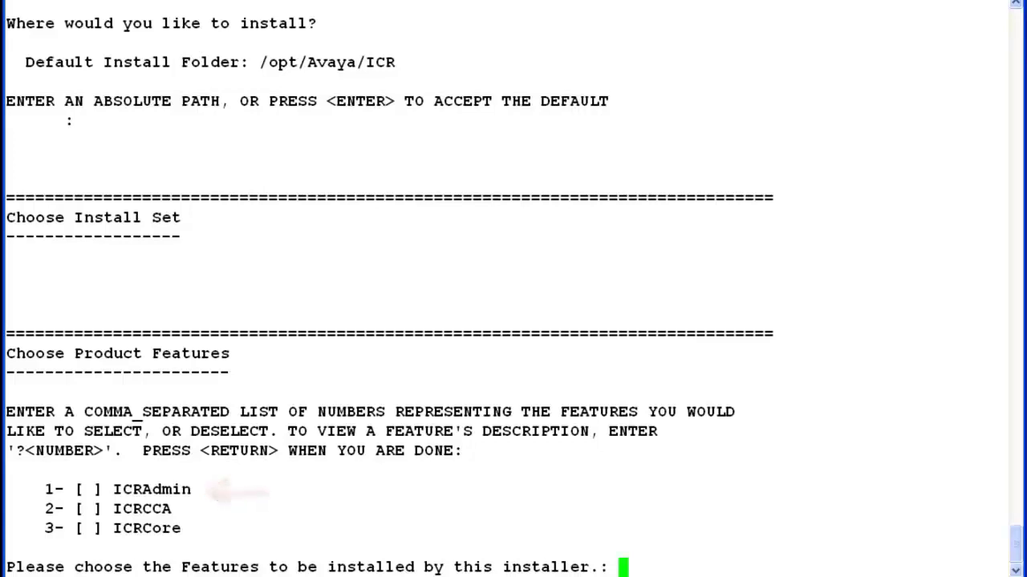
Select feature 1, ICRAdmin, as the only component to install
text(1)
key(Return)
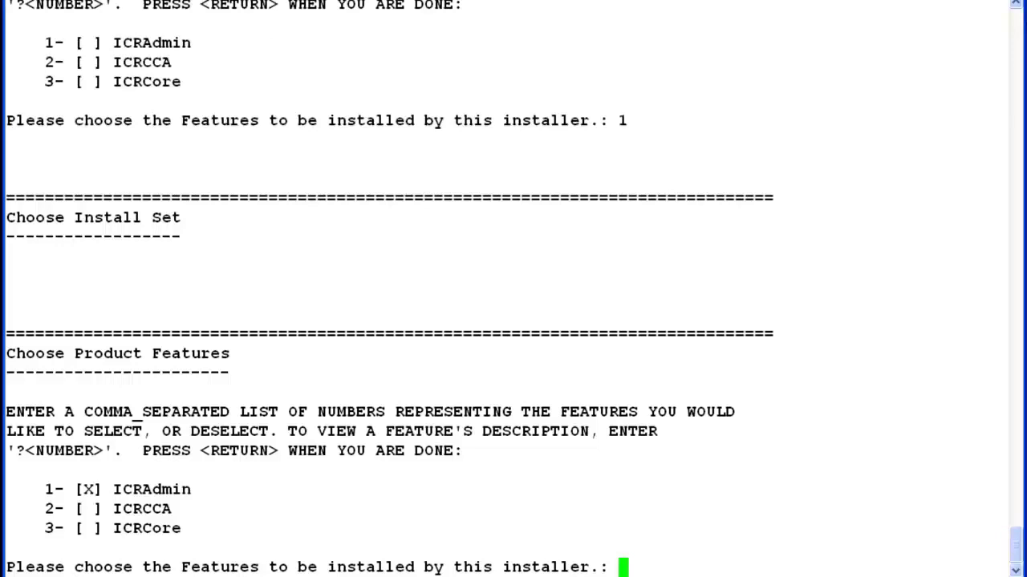
key(Return)
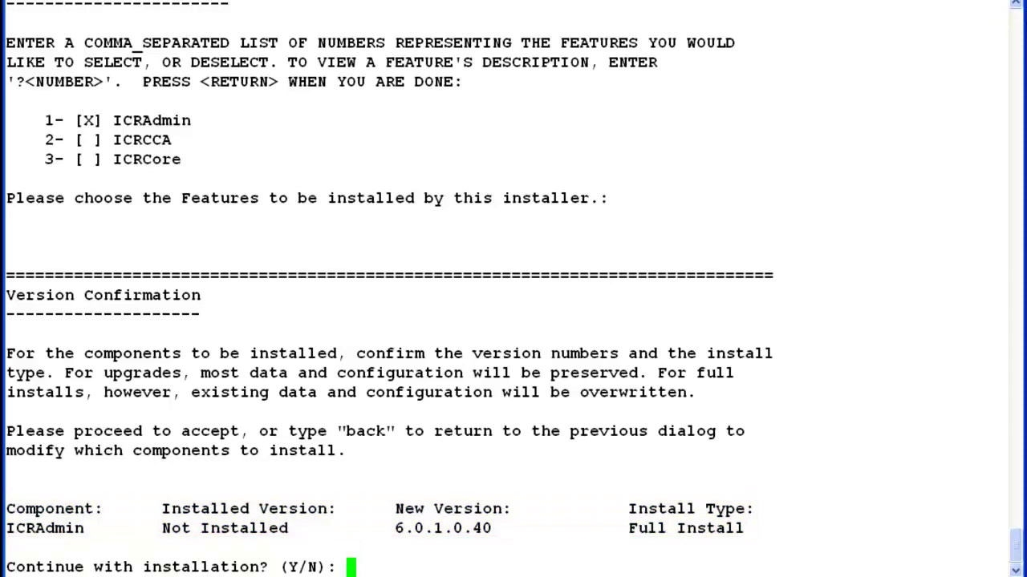
Confirm the ICRAdmin 6.0.1.0.40 Full Install, pass prerequisites, and allow EPM to stop
text(y)
key(Return)
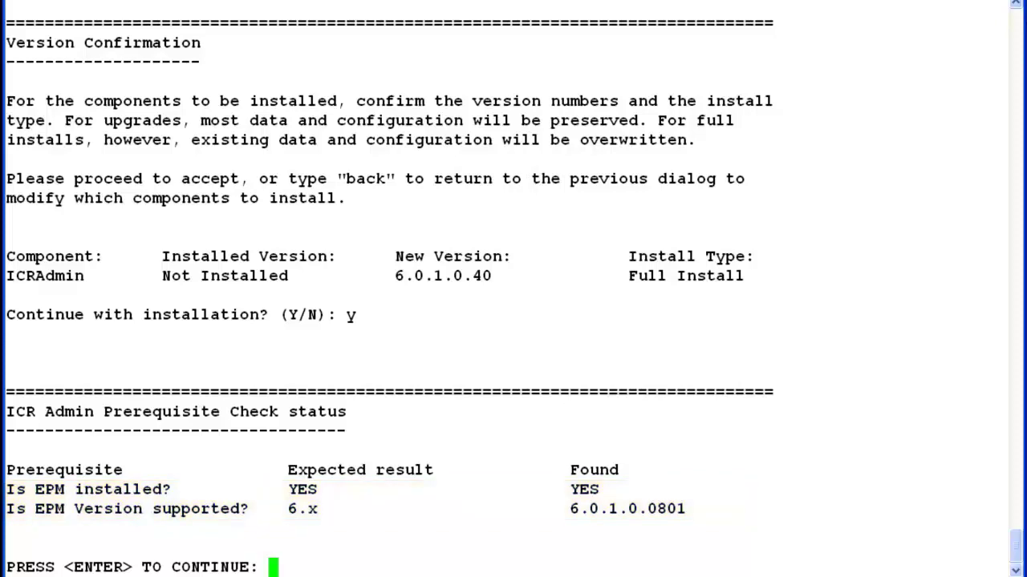
key(Return)
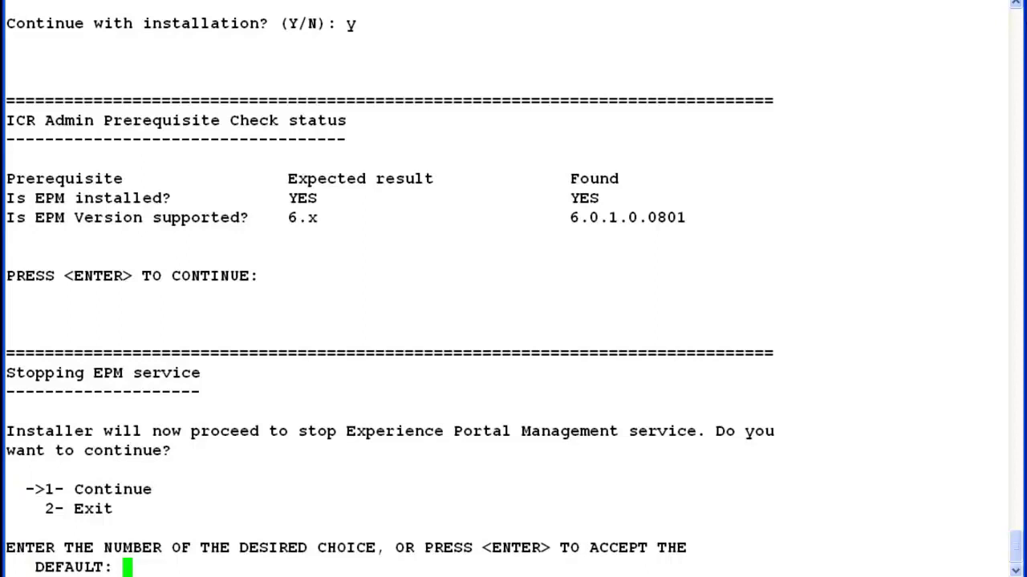
key(Return)
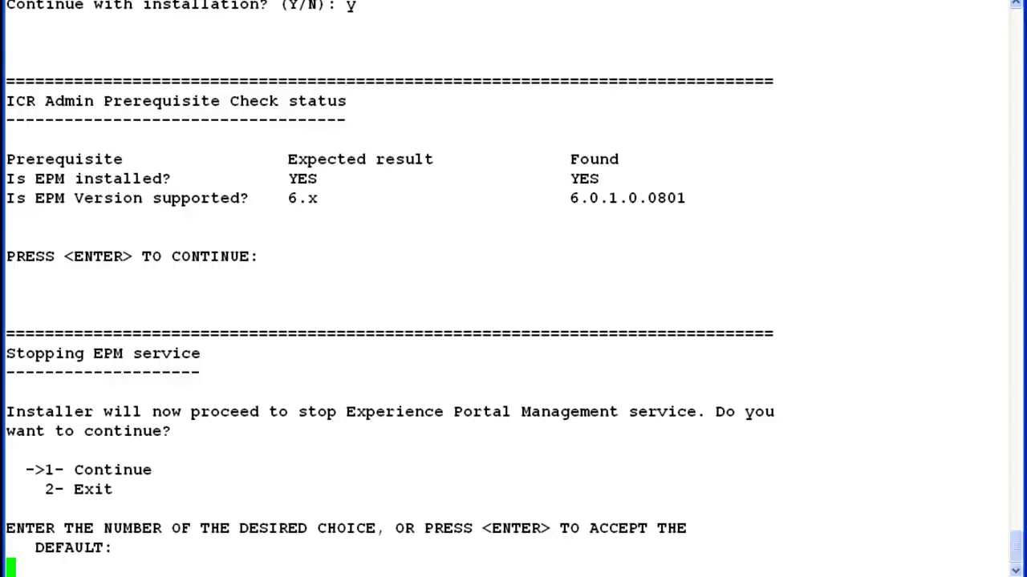
key(Return)
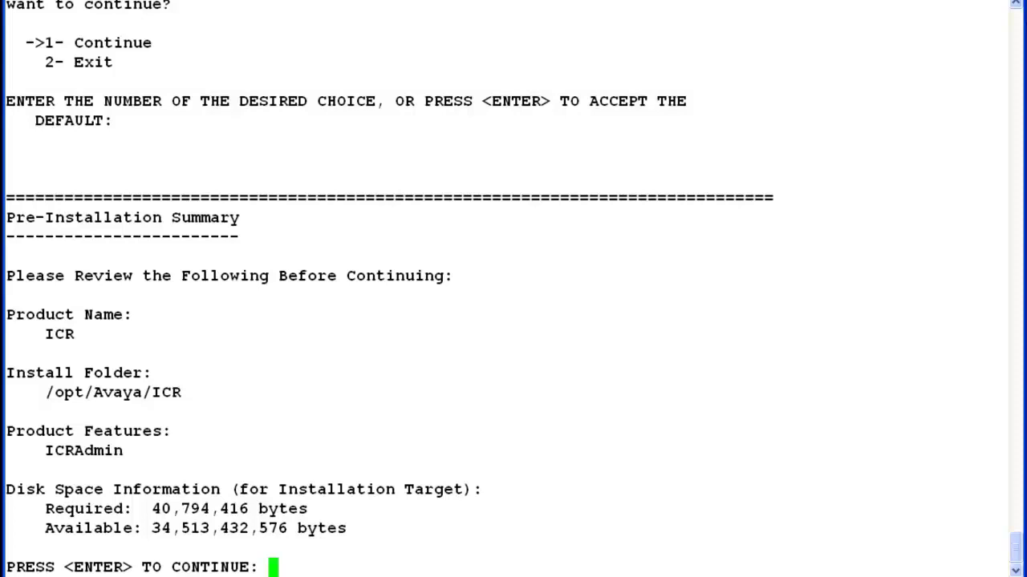
Start installing from the Pre-Installation Summary and wait for the Starting EPM service step
key(Return)
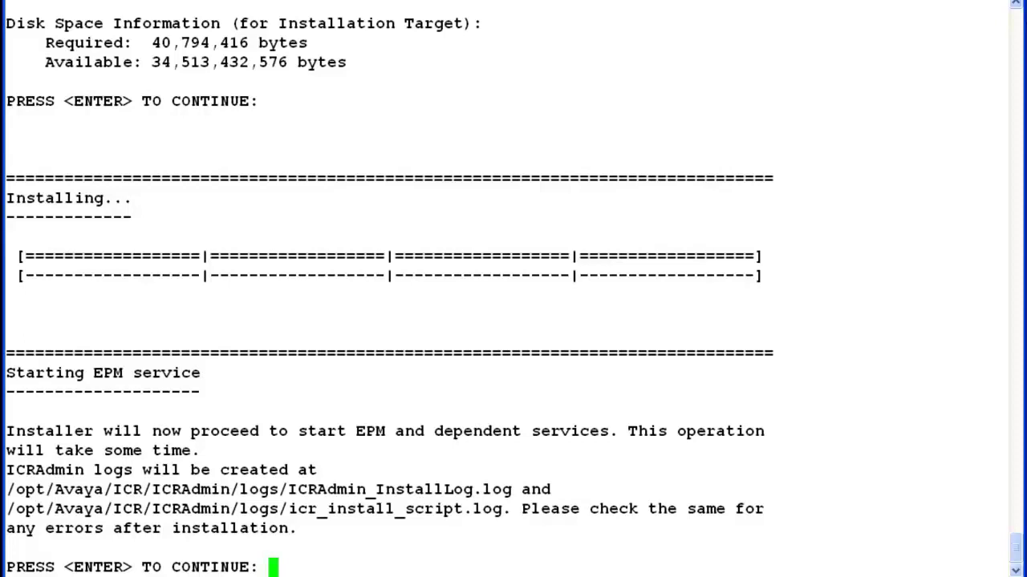
Let EPM restart, then exit the Installation Complete screen to the root shell
key(Return)
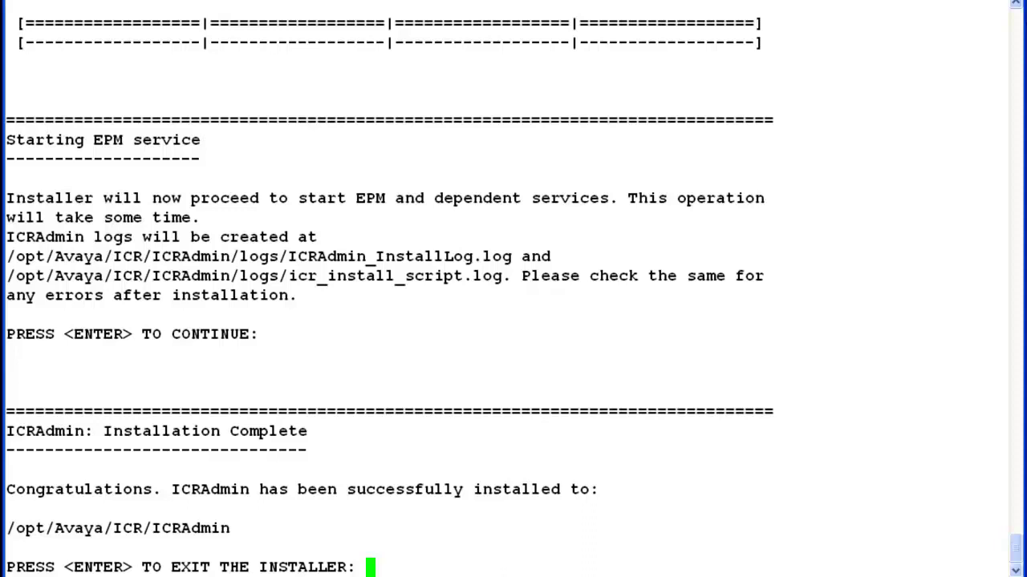
key(Return)
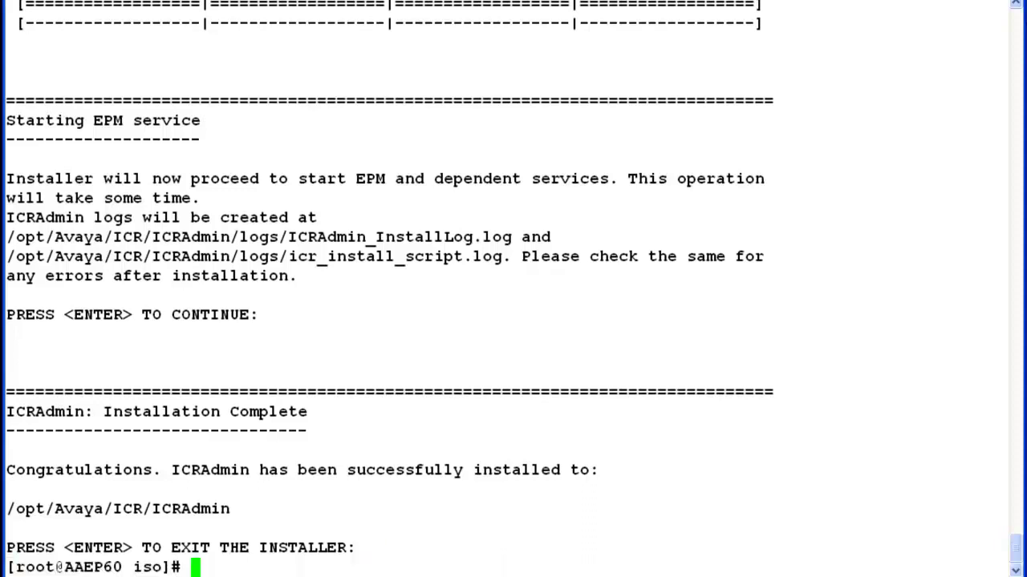